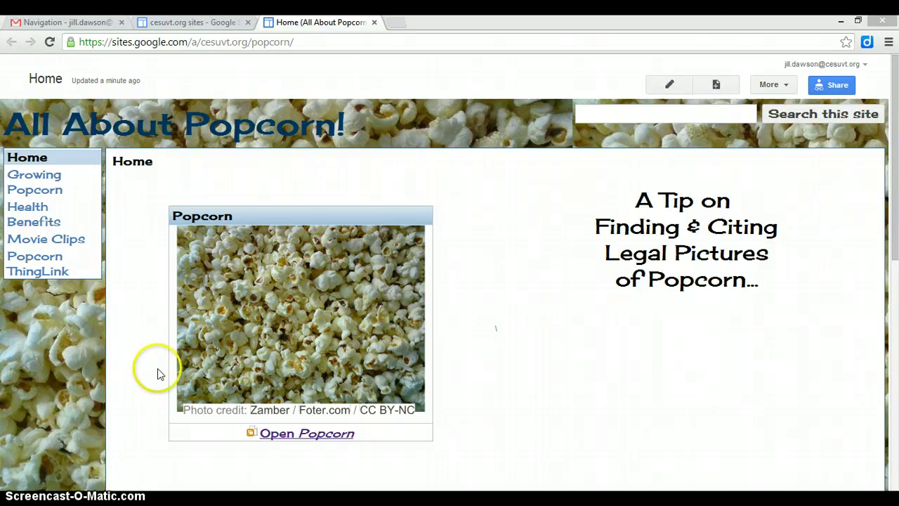
- Open a new blank browser tab beside the All About Popcorn site
{"action": "left_click", "coordinate": [398, 23]}
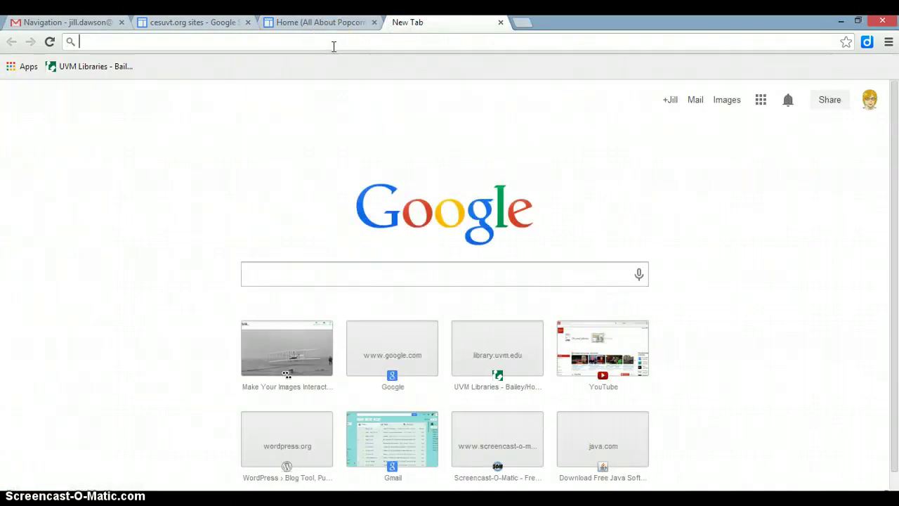
- Go to foter.com and search its photos for popcorn
{"action": "type", "text": "fot"}
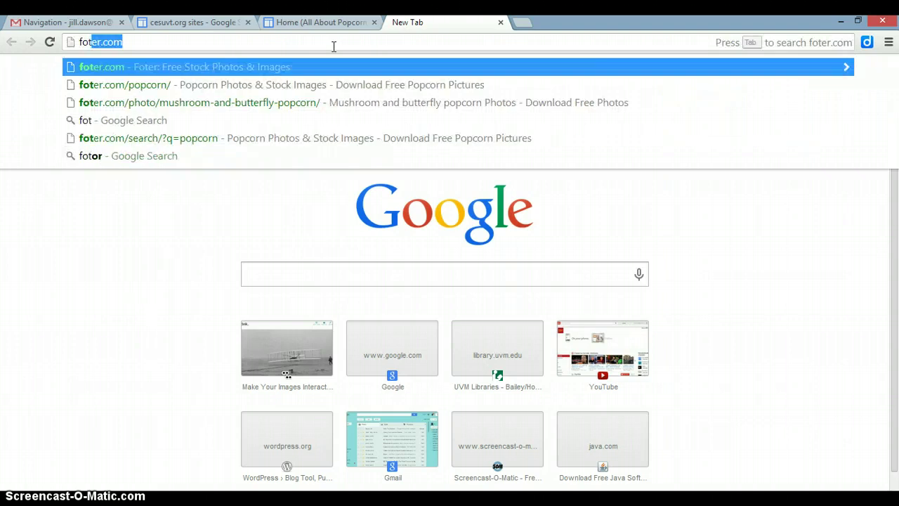
{"action": "type", "text": "er.com"}
{"action": "key", "text": "Return"}
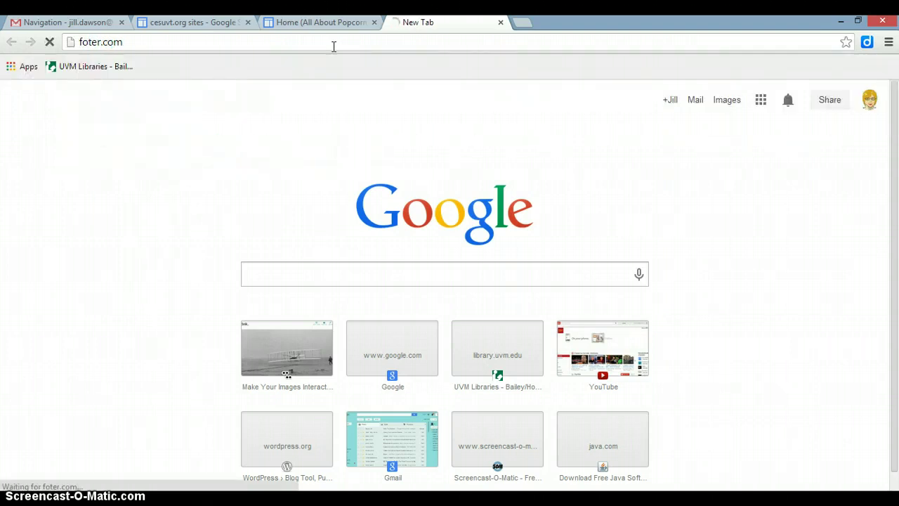
{"action": "left_click", "coordinate": [333, 194]}
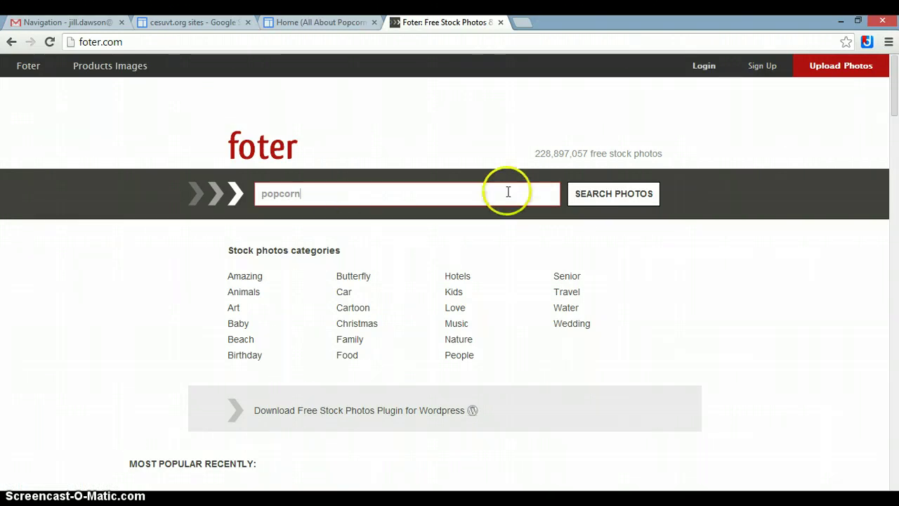
{"action": "left_click", "coordinate": [589, 197]}
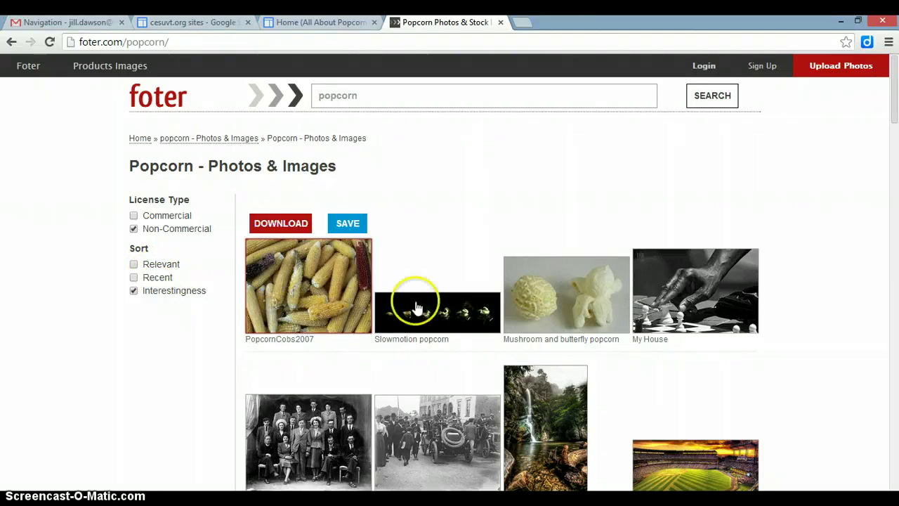
- Copy the Mushroom and butterfly photo's 'Photo credit: Foter / CC BY-SA' line and open its Medium image
{"action": "mouse_move", "coordinate": [508, 281]}
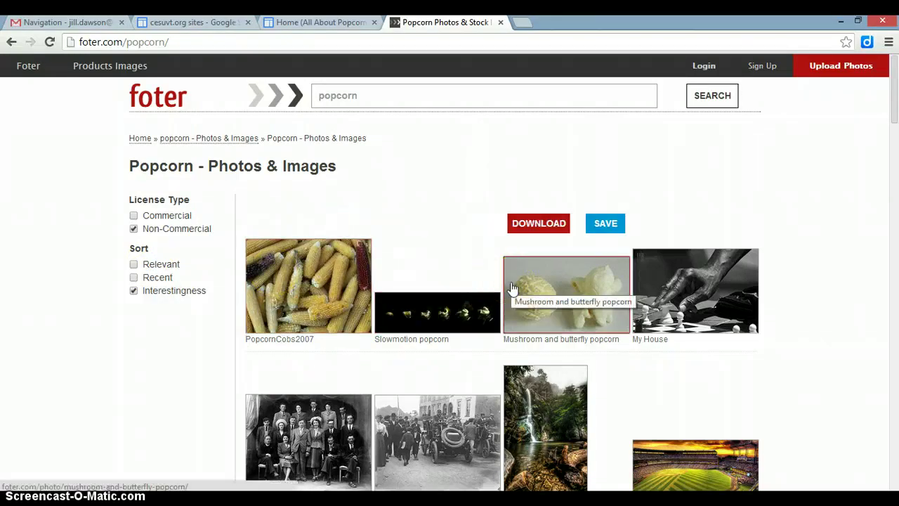
{"action": "left_click", "coordinate": [535, 214]}
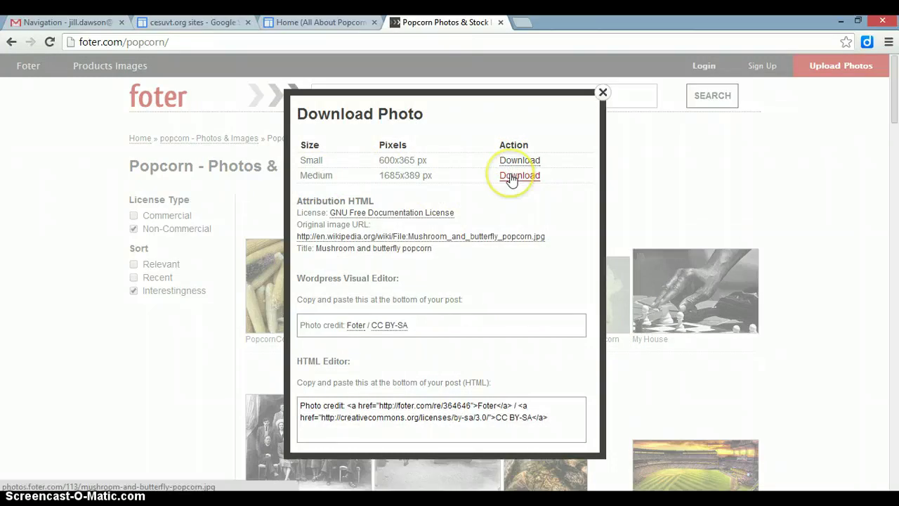
{"action": "left_click", "coordinate": [425, 324]}
{"action": "left_click_drag", "start_coordinate": [426, 324], "coordinate": [300, 325]}
{"action": "key", "text": "ctrl+c"}
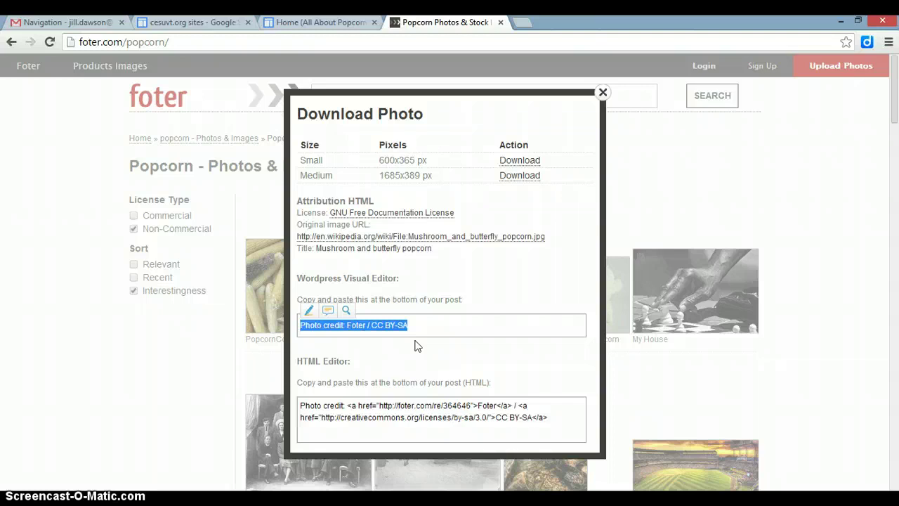
{"action": "left_click", "coordinate": [503, 177]}
{"action": "right_click", "coordinate": [276, 163]}
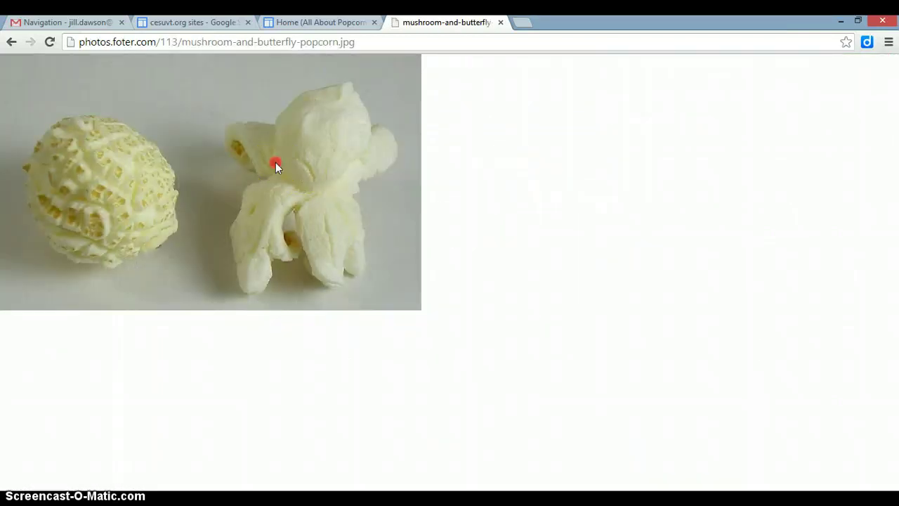
- Save the mushroom-and-butterfly popcorn image to the computer and return to the All About Popcorn tab
{"action": "left_click", "coordinate": [285, 170]}
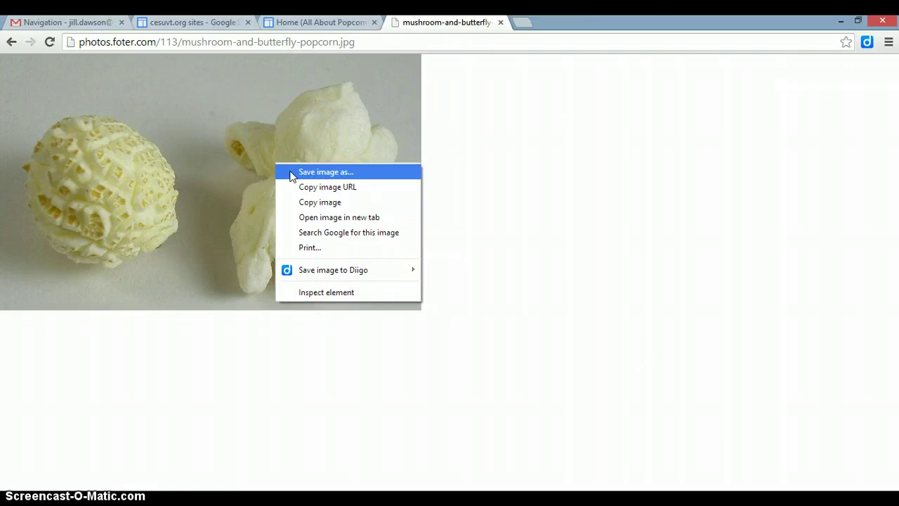
{"action": "left_click", "coordinate": [342, 23]}
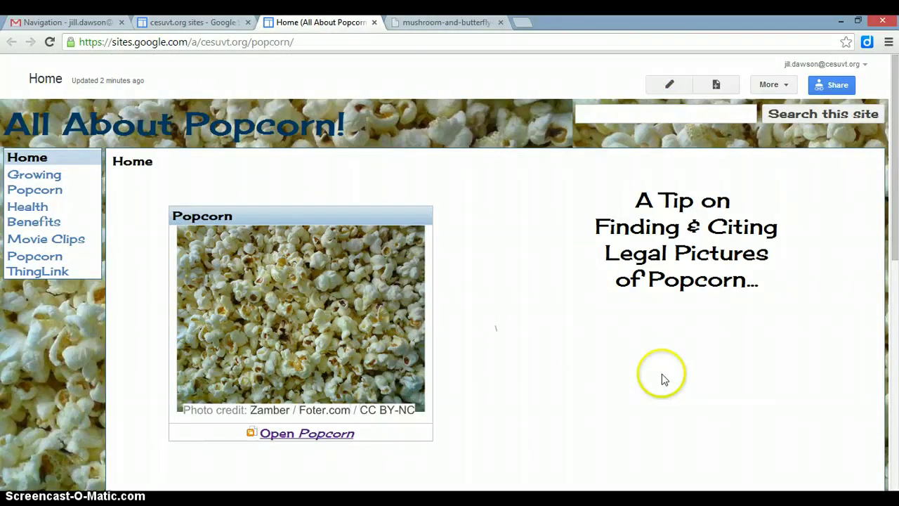
- Paste the linked 'Photo credit: Foter / CC BY-SA' line below the tip heading
{"action": "left_click", "coordinate": [650, 87]}
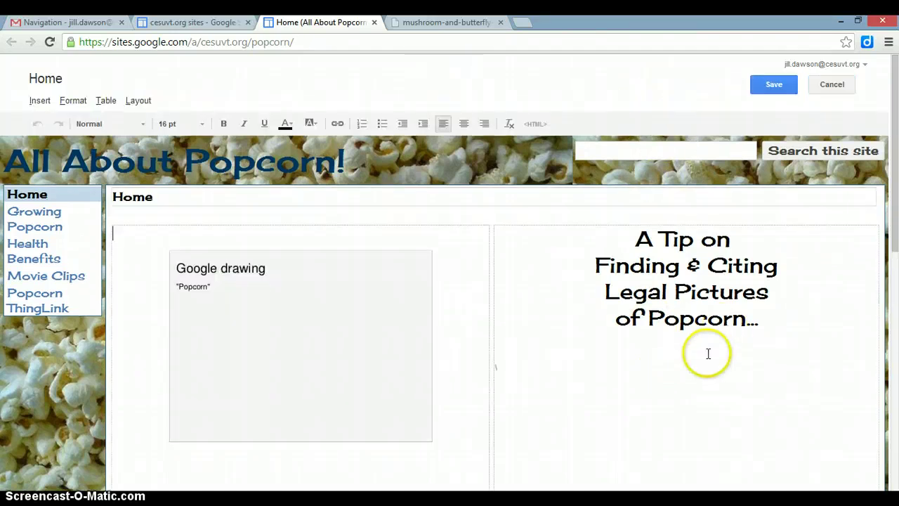
{"action": "left_click", "coordinate": [700, 346]}
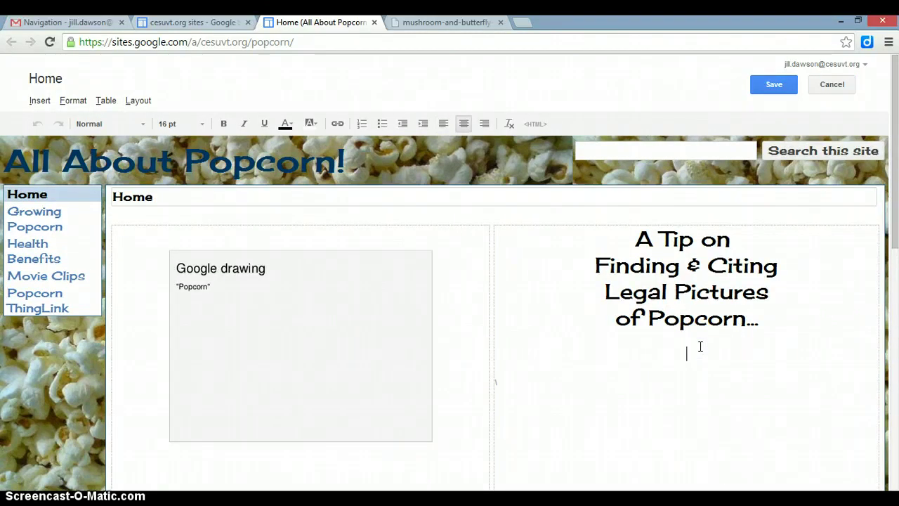
{"action": "key", "text": "ctrl+v"}
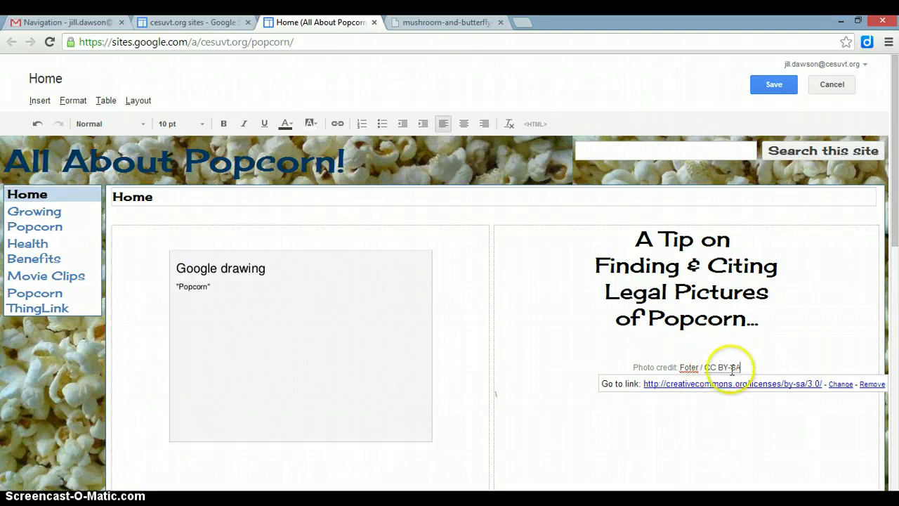
{"action": "left_click", "coordinate": [690, 367]}
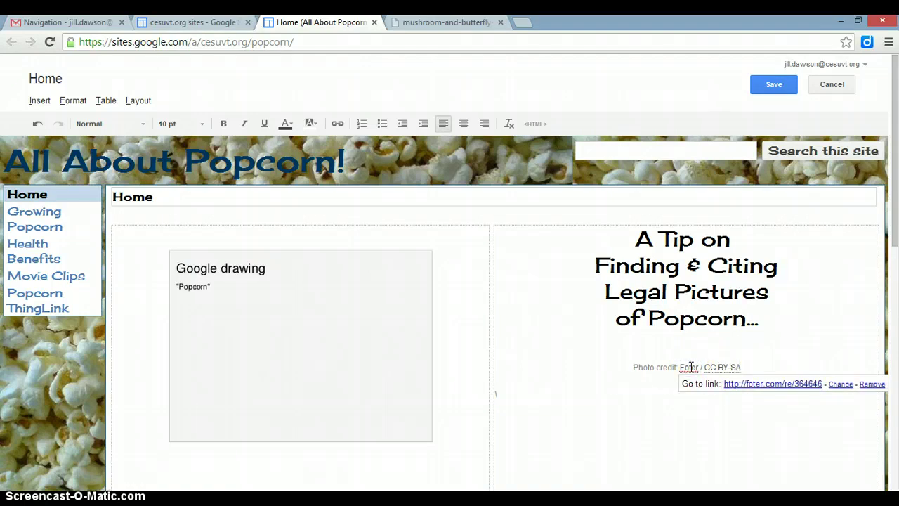
{"action": "left_click", "coordinate": [684, 357]}
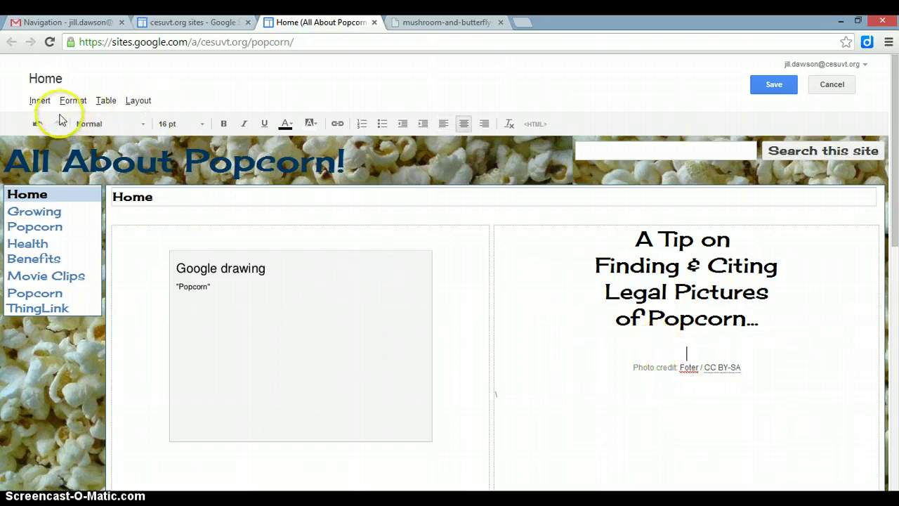
- Insert the uploaded mushroom-and-butterfly image at medium size, centered, and save the page
{"action": "left_click", "coordinate": [39, 100]}
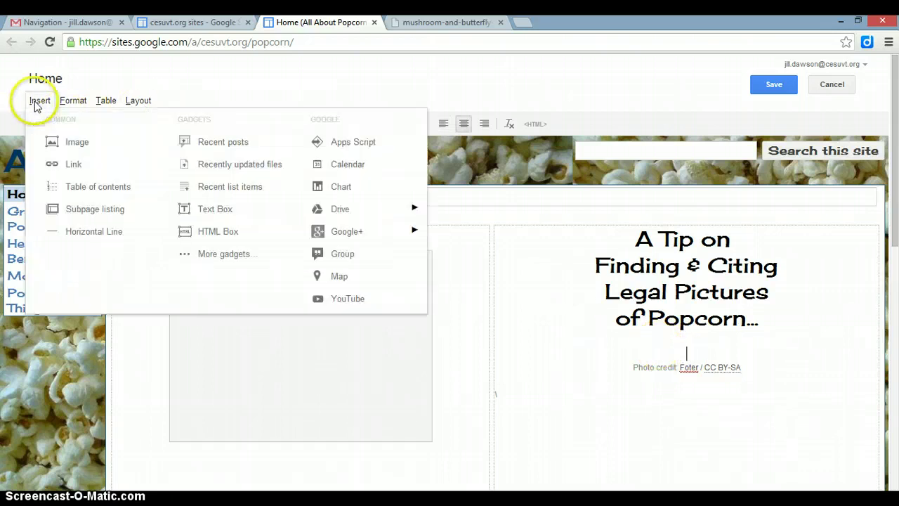
{"action": "left_click", "coordinate": [77, 143]}
{"action": "left_click", "coordinate": [550, 249]}
{"action": "left_click", "coordinate": [257, 382]}
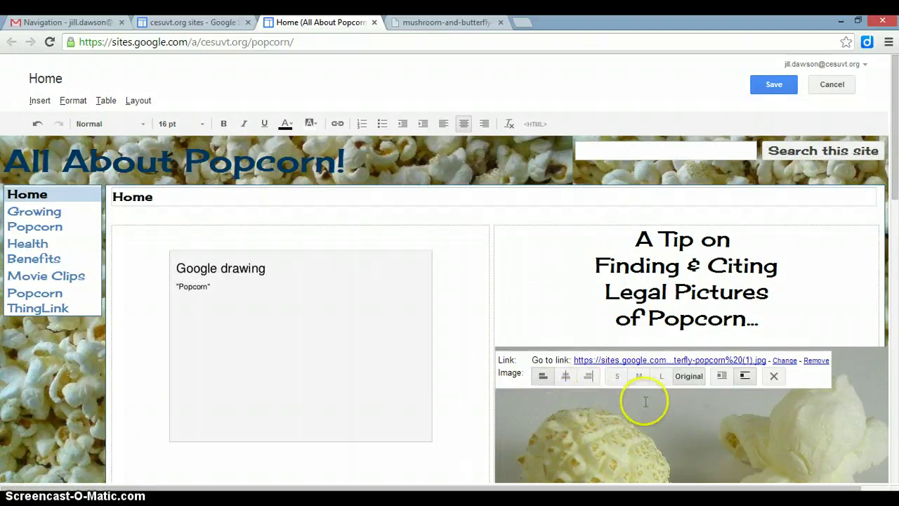
{"action": "left_click", "coordinate": [638, 376]}
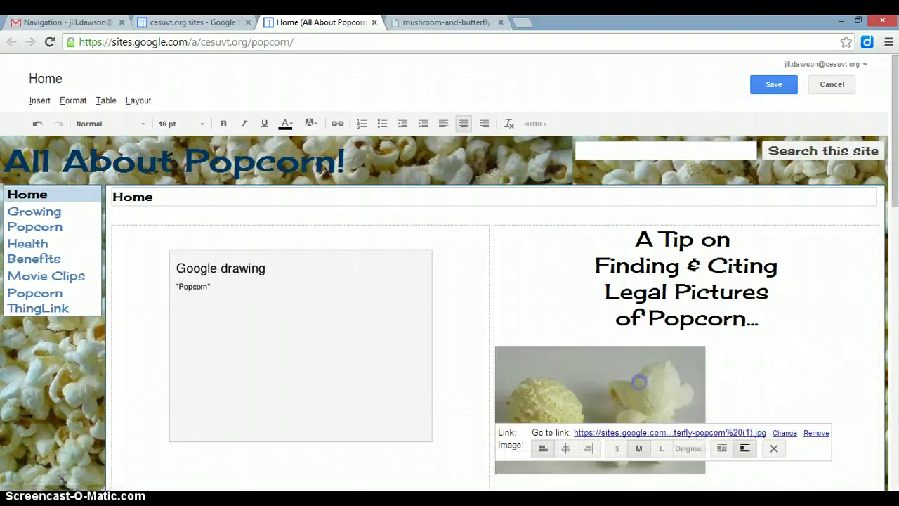
{"action": "left_click", "coordinate": [565, 448]}
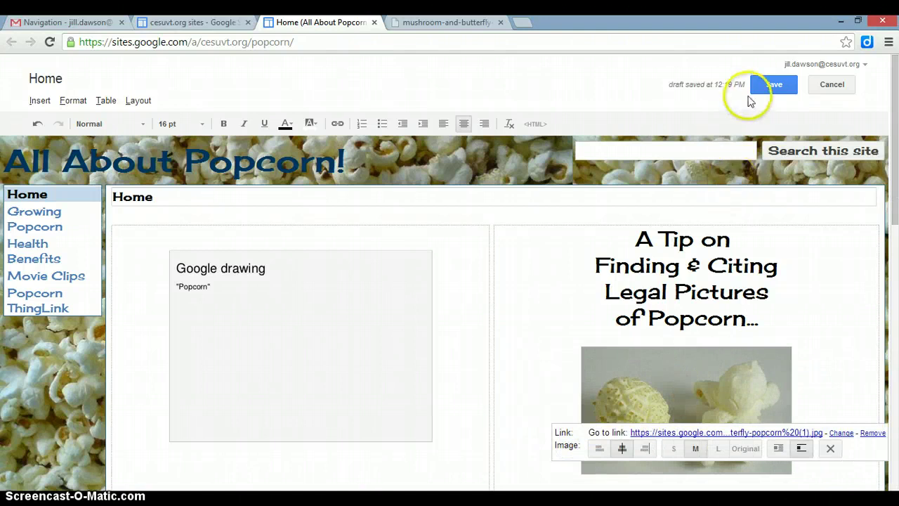
{"action": "left_click", "coordinate": [769, 84]}
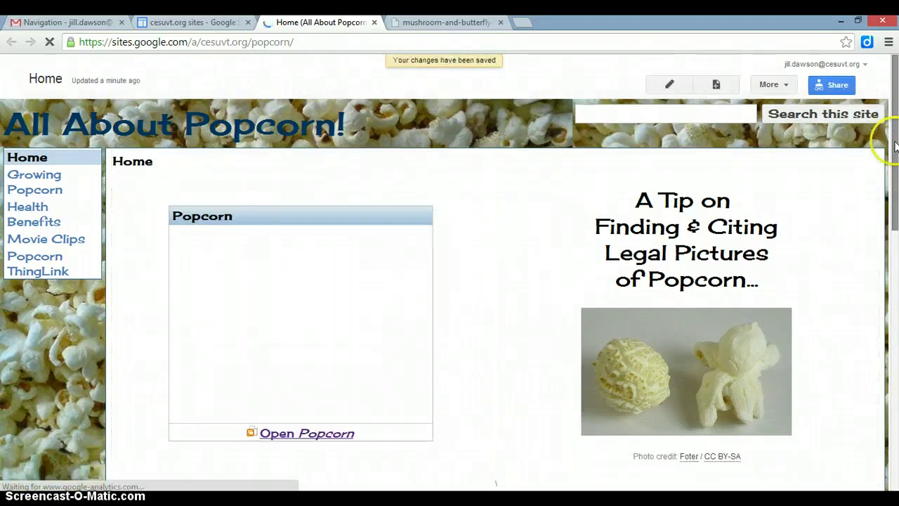
- Open the embedded Popcorn drawing with its Zamber / Foter.com credit in Google Drawings
{"action": "left_click_drag", "start_coordinate": [894, 151], "coordinate": [894, 158]}
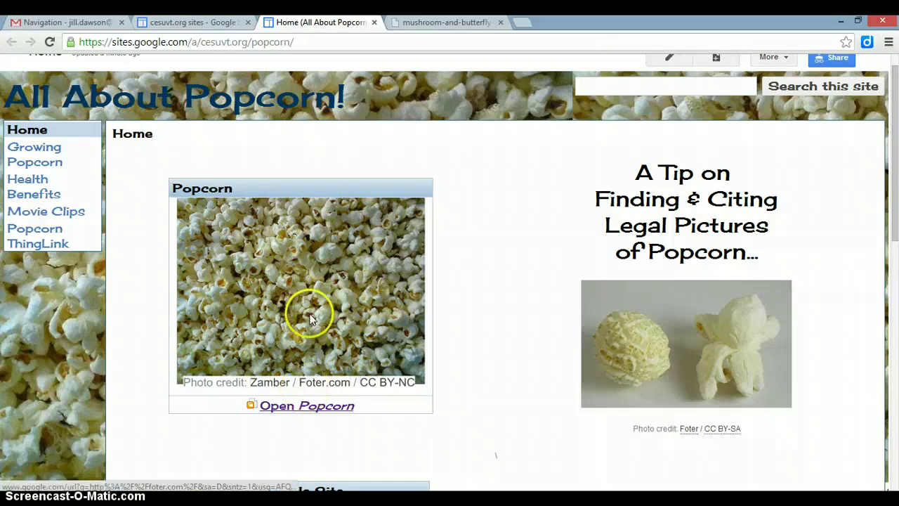
{"action": "left_click", "coordinate": [304, 407]}
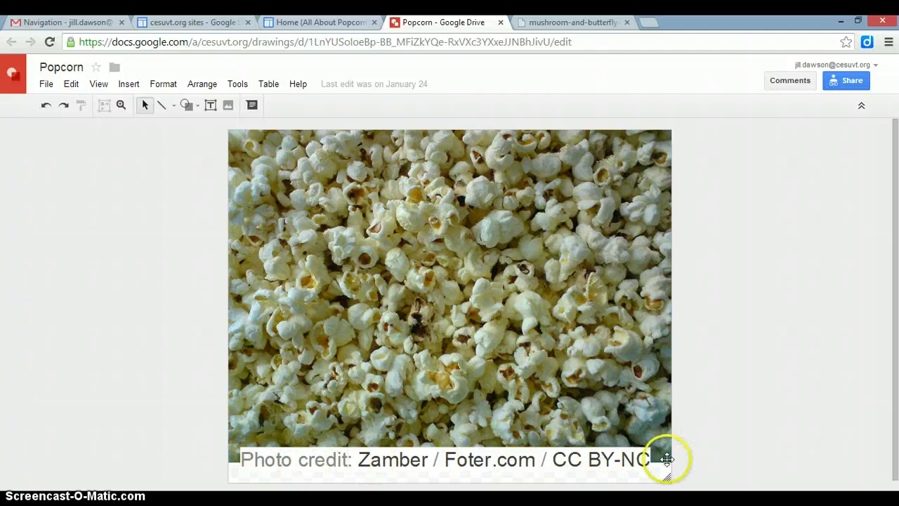
{"action": "left_click", "coordinate": [833, 81]}
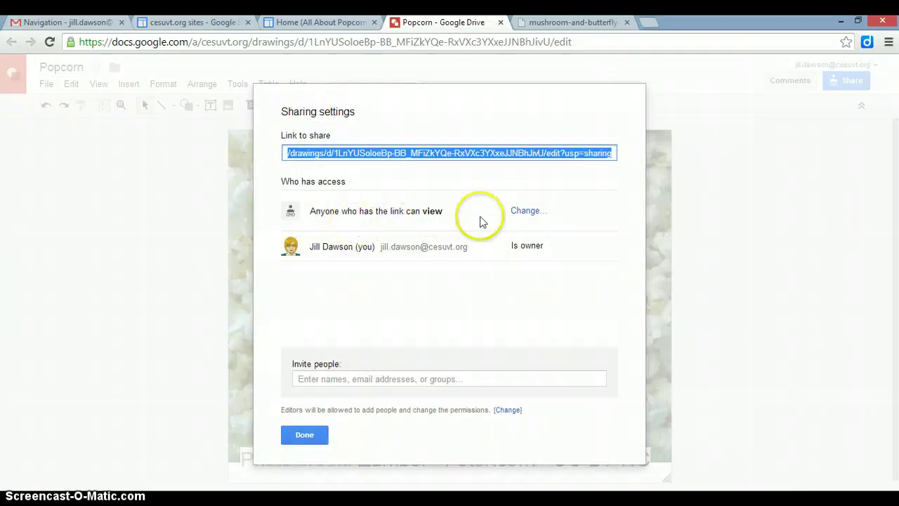
{"action": "left_click", "coordinate": [304, 435]}
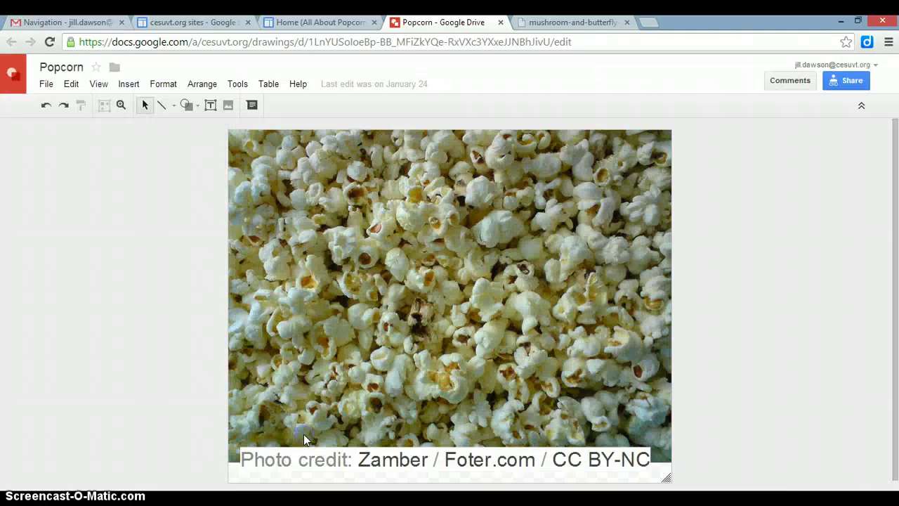
{"action": "left_click", "coordinate": [281, 457]}
{"action": "left_click", "coordinate": [377, 456]}
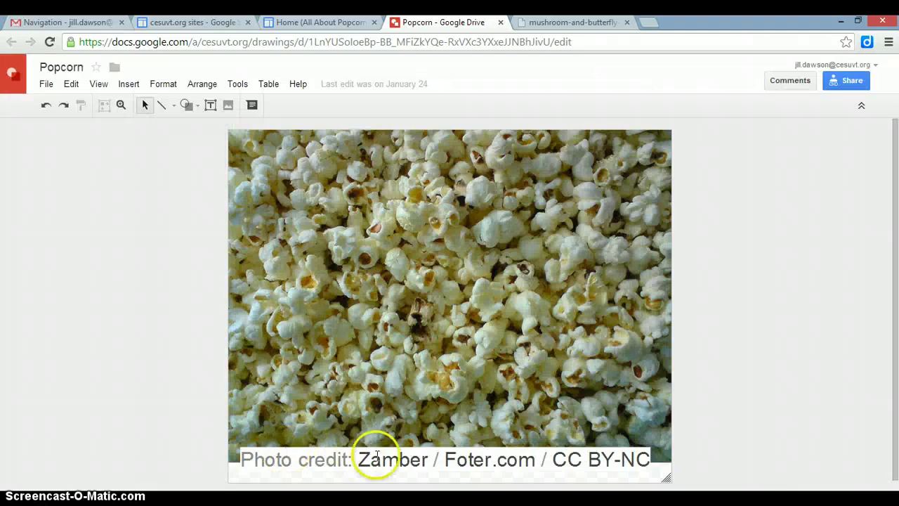
{"action": "left_click", "coordinate": [411, 460]}
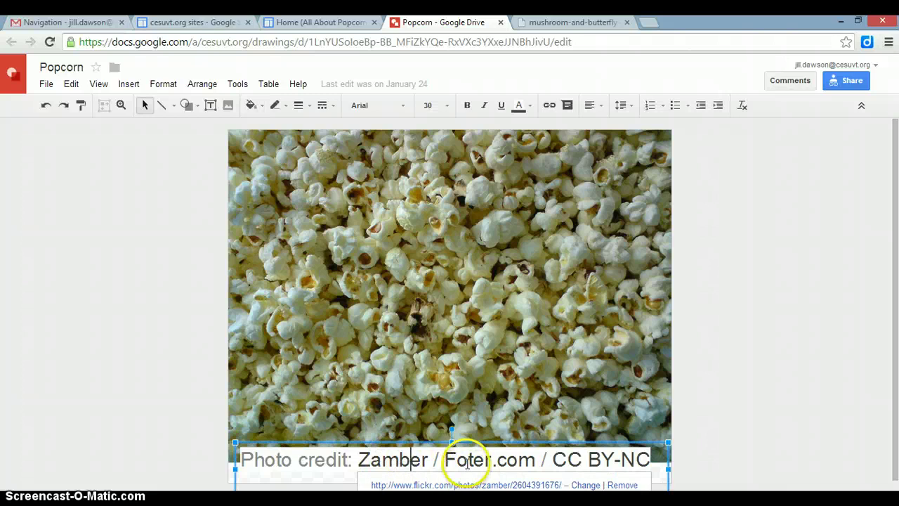
{"action": "left_click", "coordinate": [466, 459]}
{"action": "left_click", "coordinate": [577, 458]}
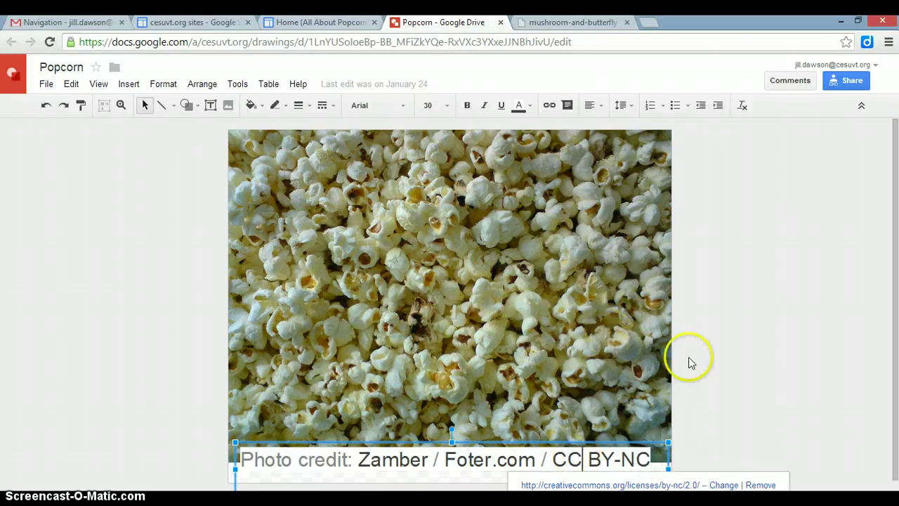
{"action": "left_click", "coordinate": [650, 412]}
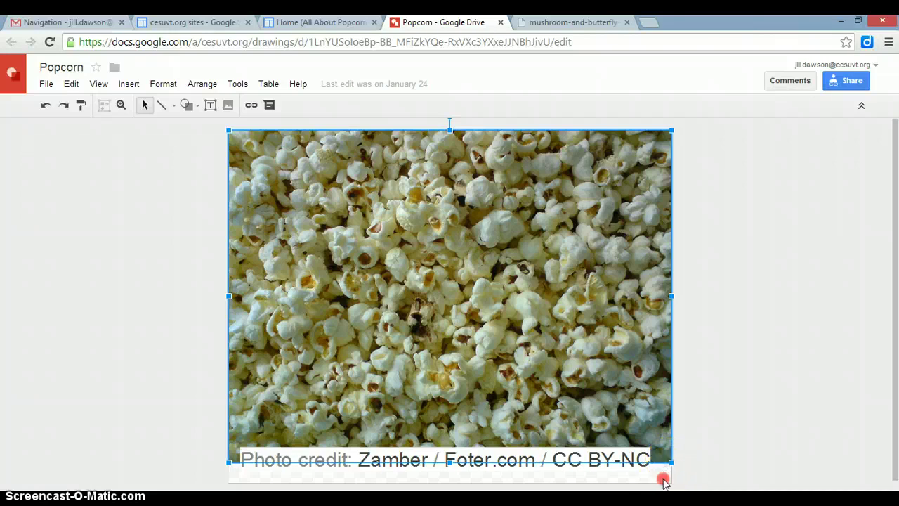
- Set the Popcorn drawing's canvas background to orange
{"action": "right_click", "coordinate": [663, 478]}
{"action": "left_click", "coordinate": [629, 476]}
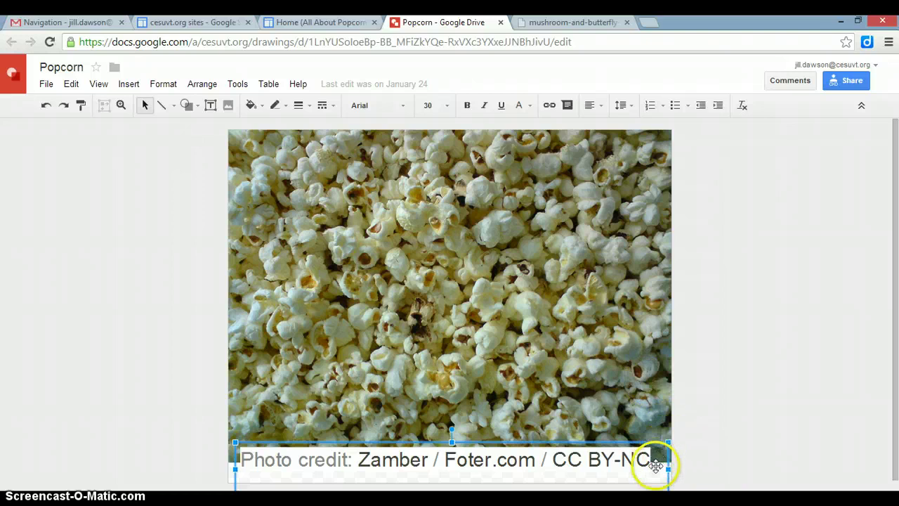
{"action": "left_click", "coordinate": [232, 476]}
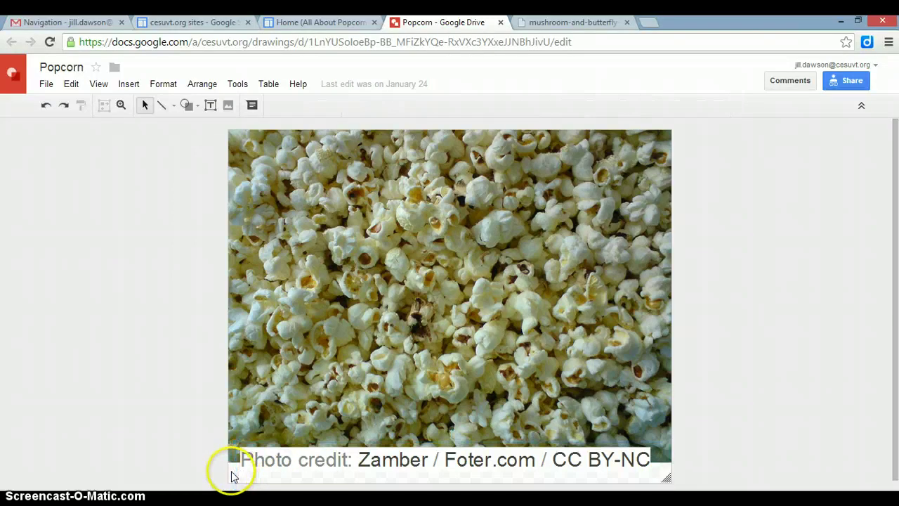
{"action": "right_click", "coordinate": [232, 475]}
{"action": "mouse_move", "coordinate": [242, 430]}
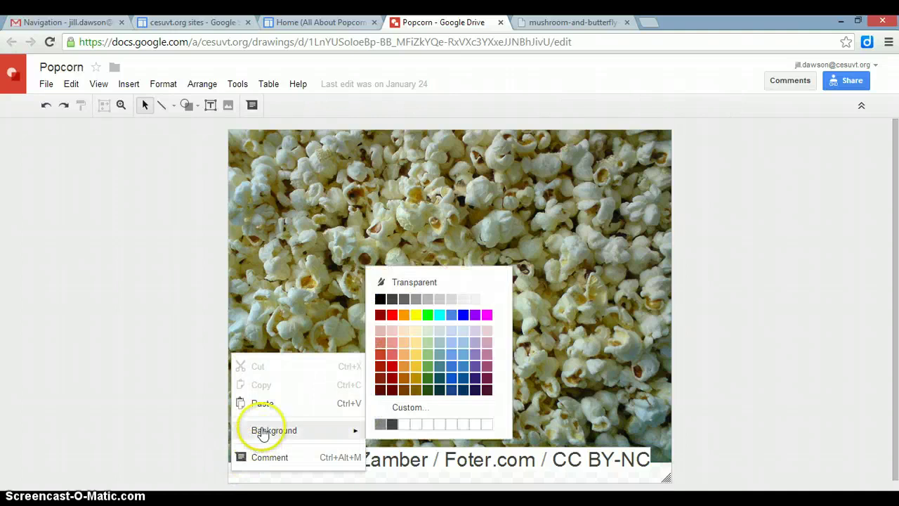
{"action": "left_click", "coordinate": [416, 367]}
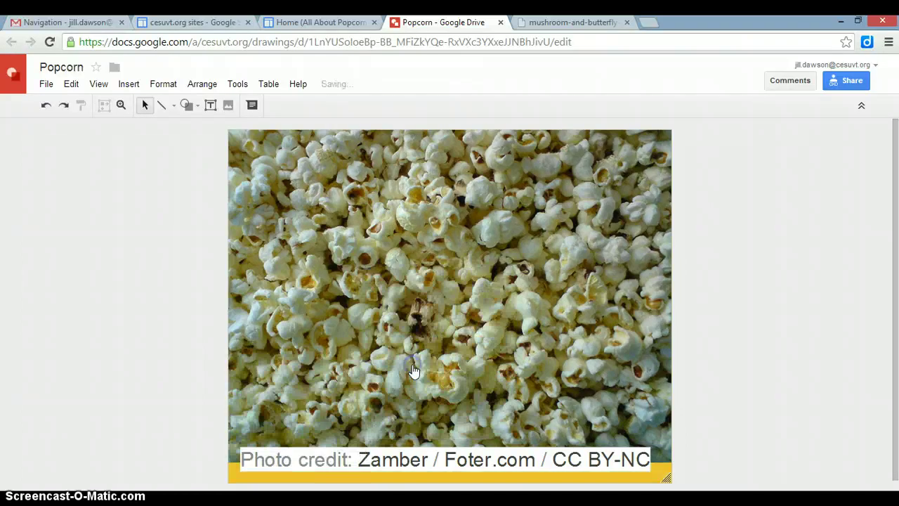
- Review the drawing's sharing settings, close them, and return to the popcorn site tab
{"action": "left_click", "coordinate": [841, 84]}
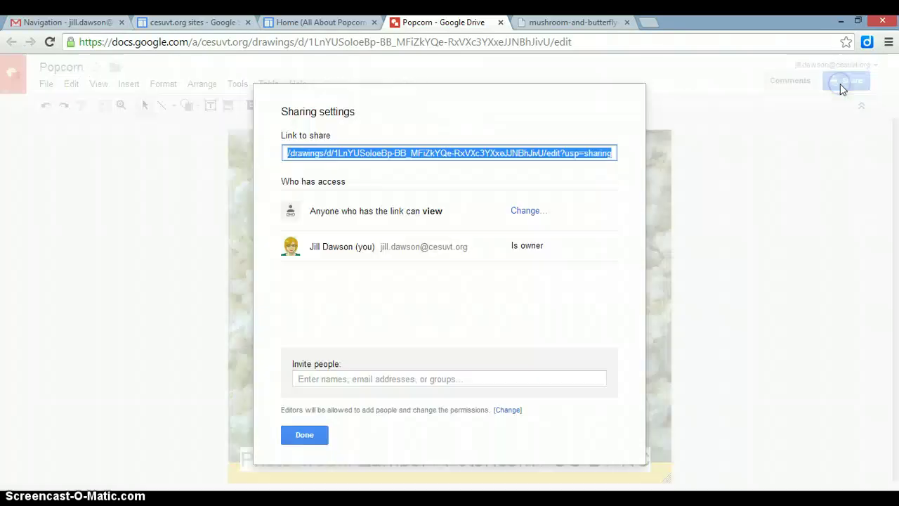
{"action": "left_click", "coordinate": [302, 435]}
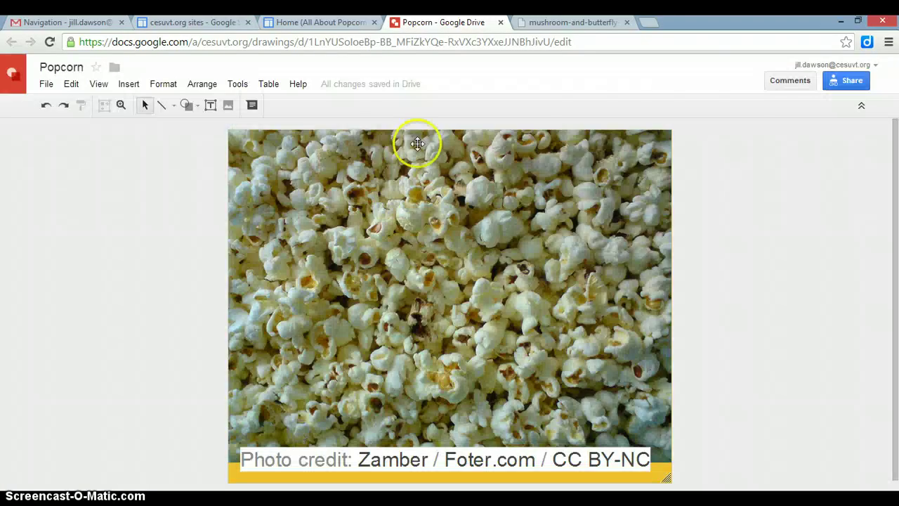
{"action": "left_click", "coordinate": [333, 23]}
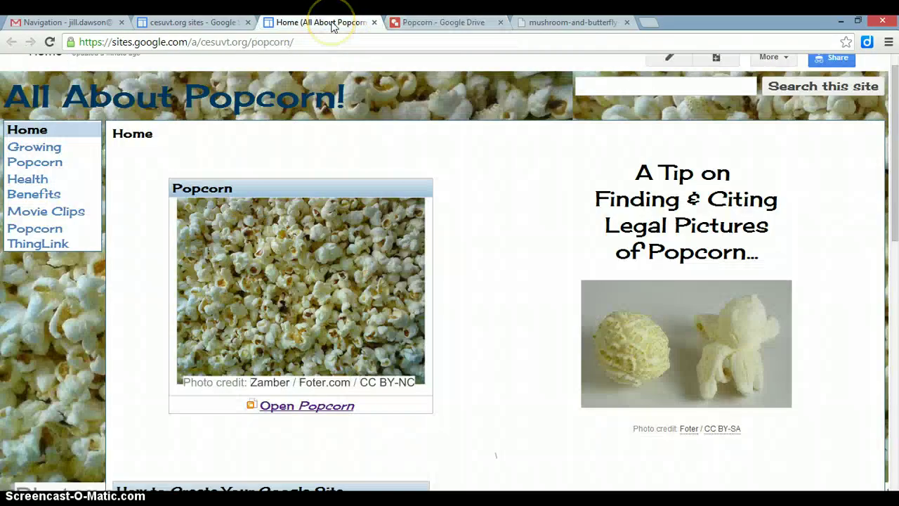
- Reload the home page to show the drawing's new background, then go back to the popcorn page
{"action": "left_click", "coordinate": [50, 42]}
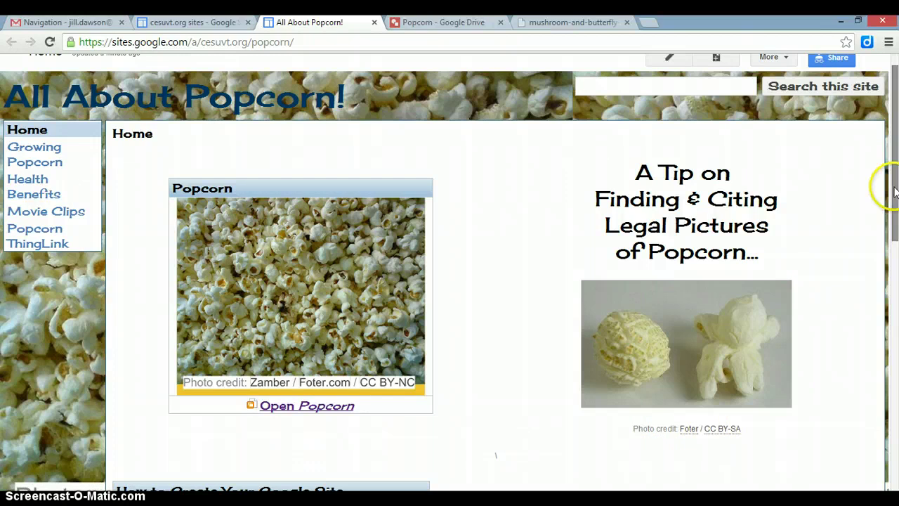
{"action": "left_click_drag", "start_coordinate": [894, 190], "coordinate": [895, 418]}
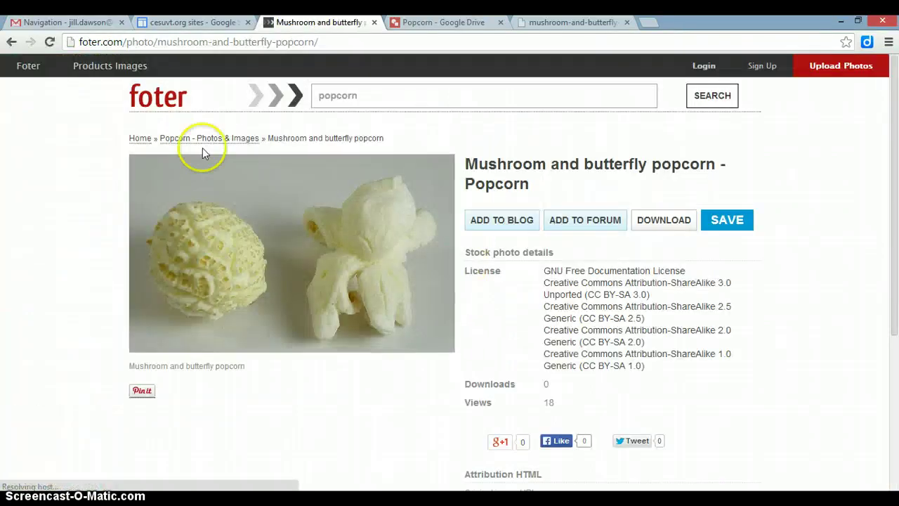
{"action": "left_click", "coordinate": [12, 43]}
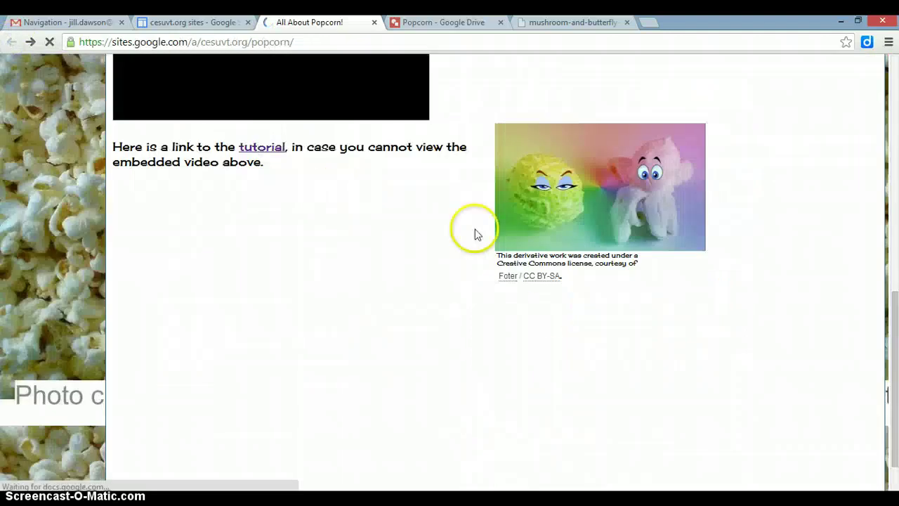